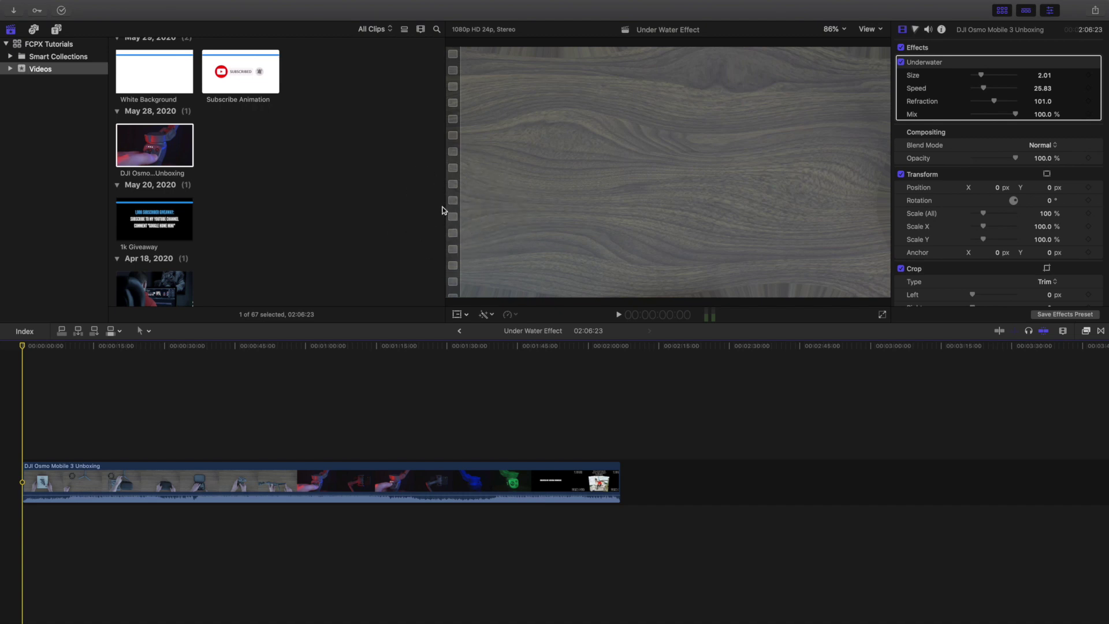
Play through the unboxing clip to preview the current Underwater effect
click(233, 408)
key(space)
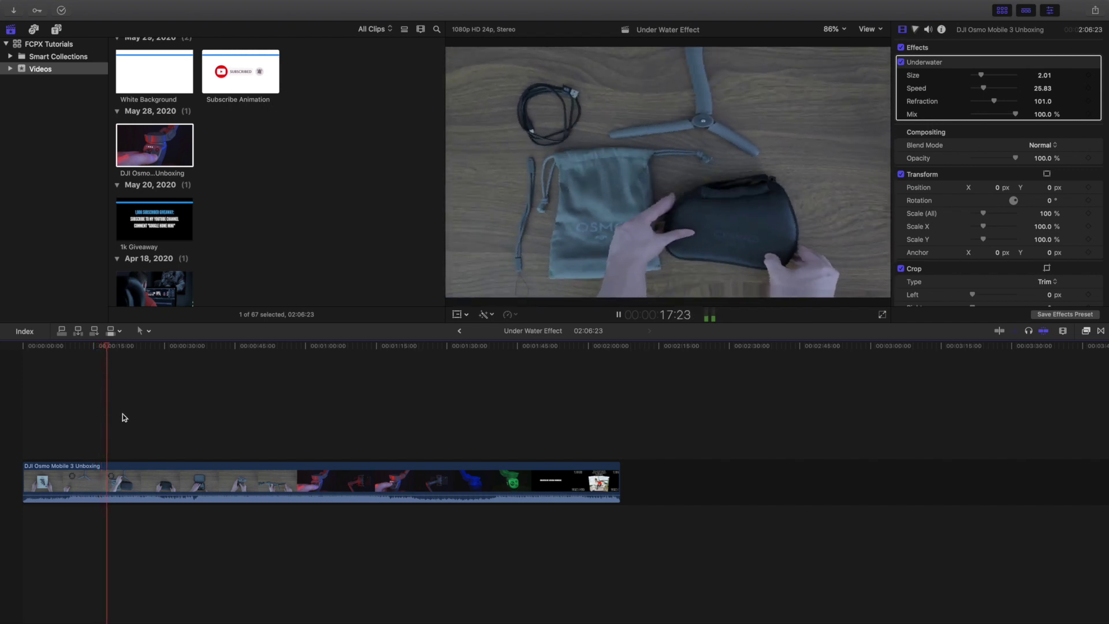
key(space)
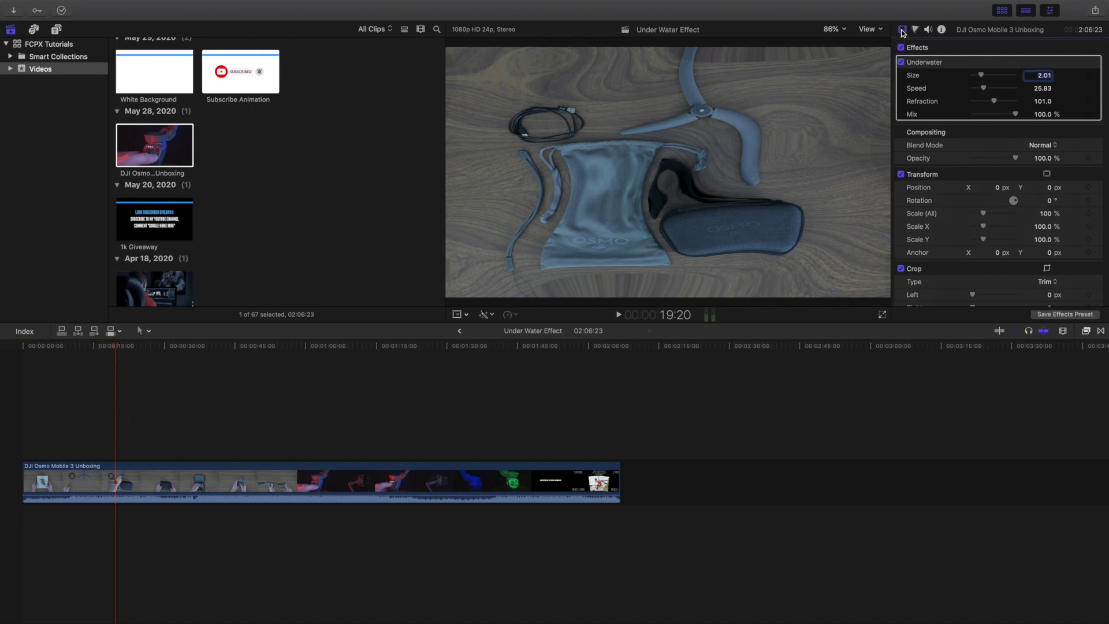
Disable the existing Underwater effect and apply a second Underwater effect found by searching 'under'
scroll(899, 63, down, 1)
click(902, 61)
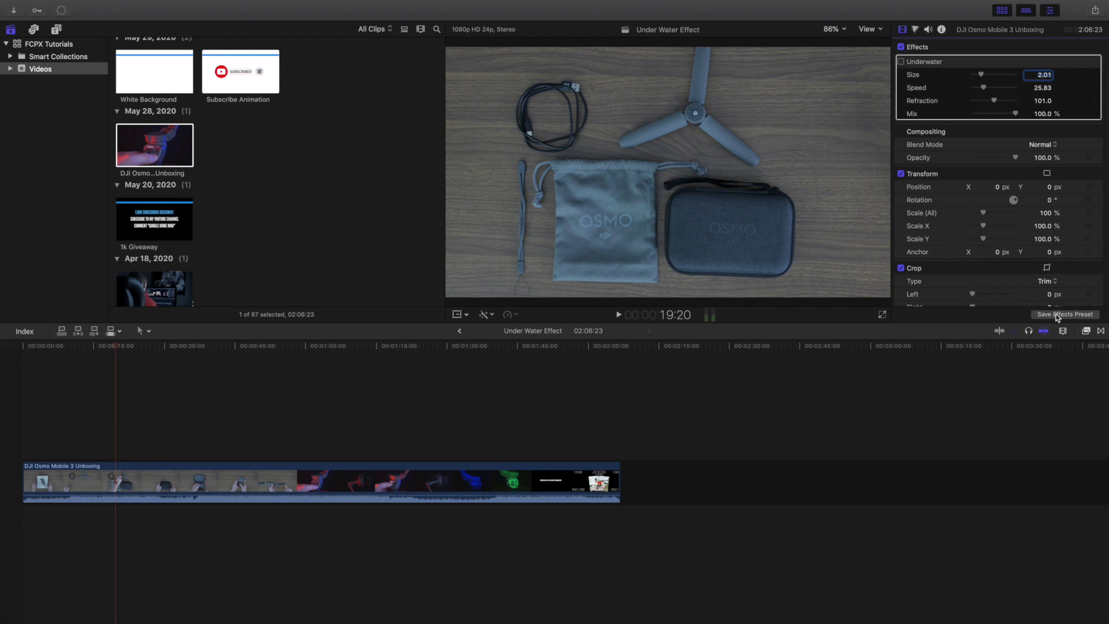
click(1086, 331)
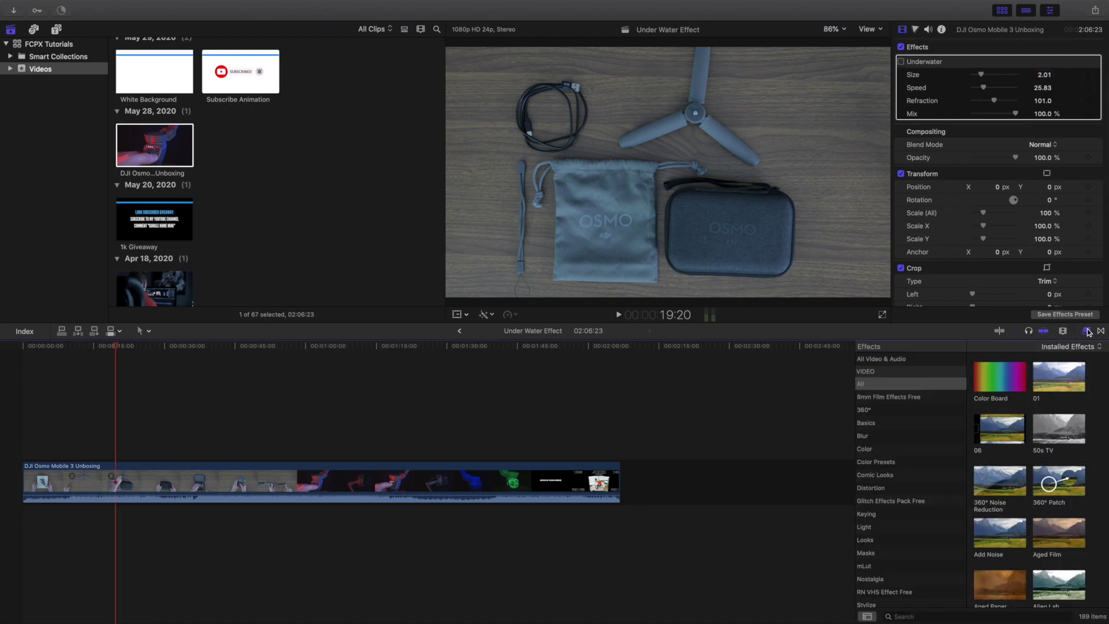
click(887, 385)
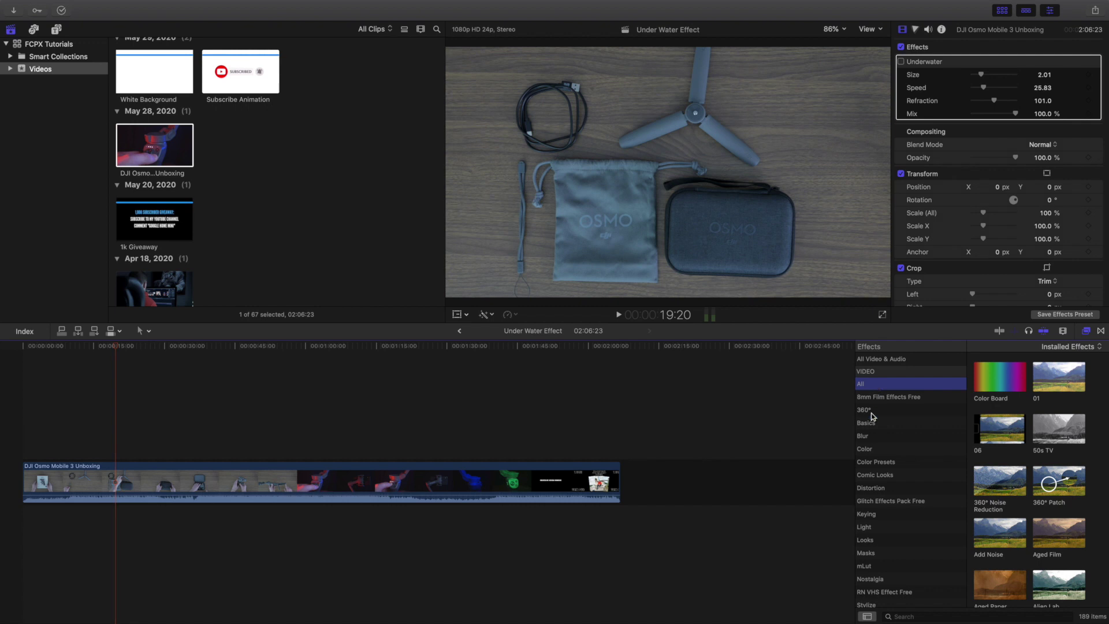
click(919, 616)
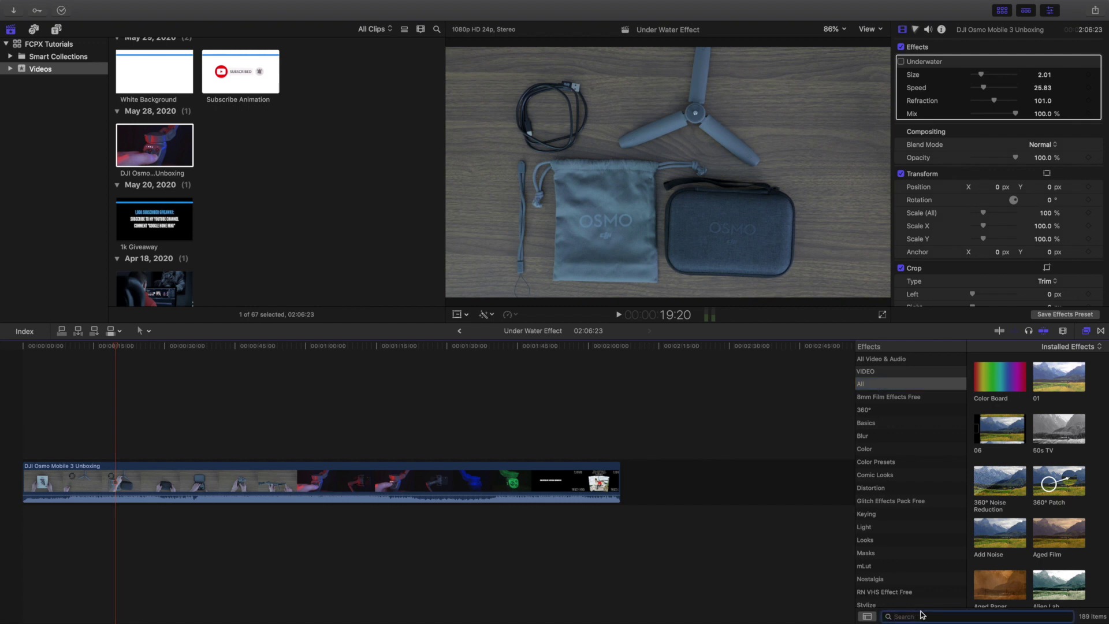
text(under)
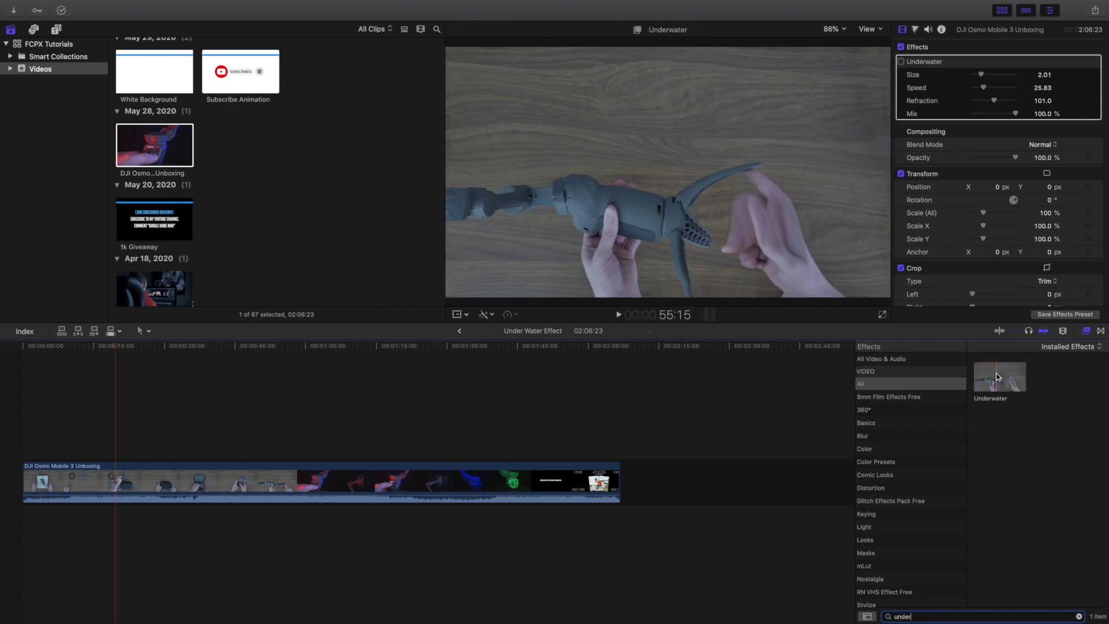
drag(992, 379, 277, 482)
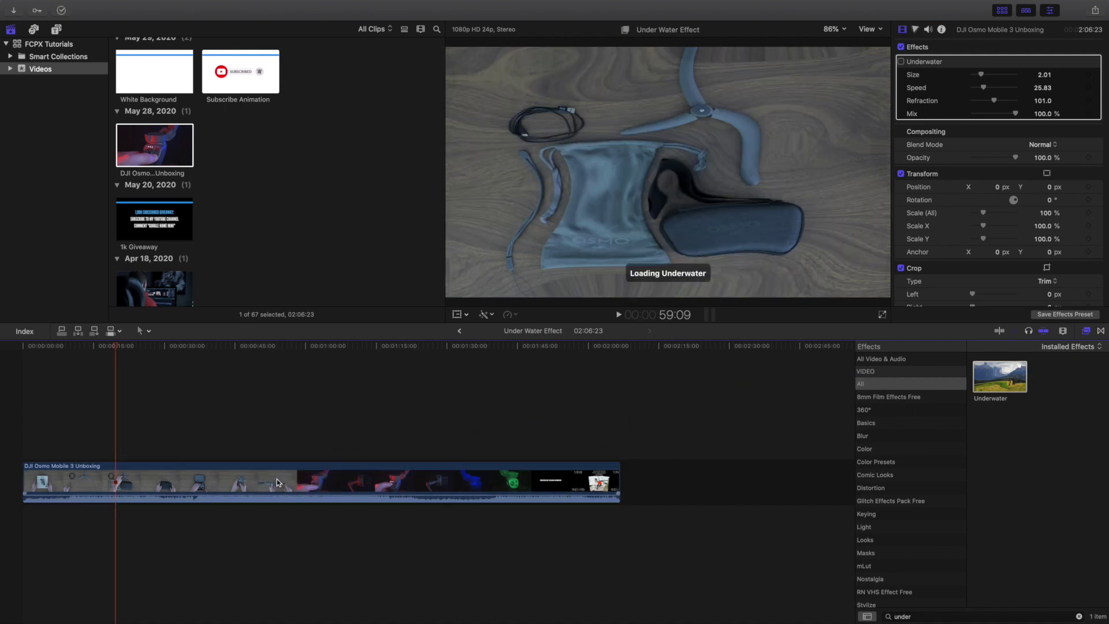
click(1087, 331)
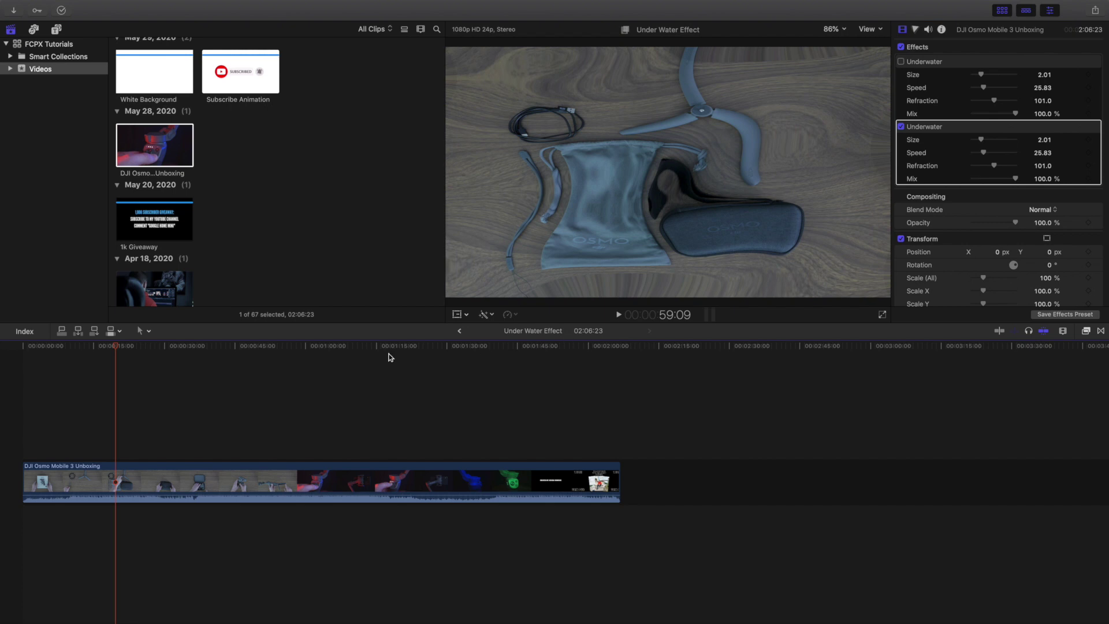
click(98, 374)
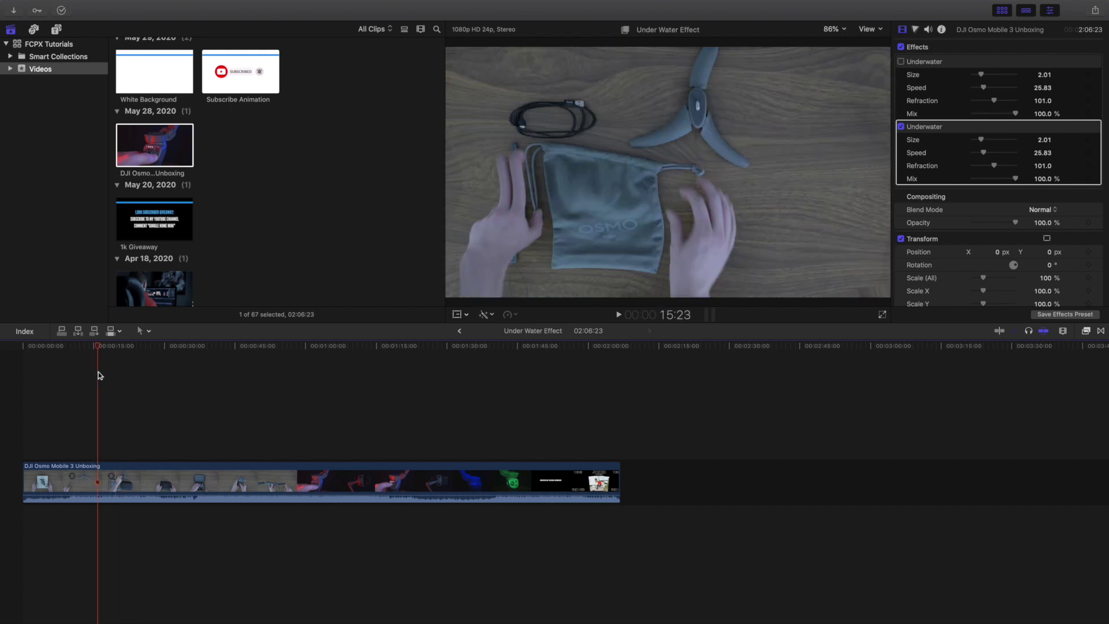
click(122, 397)
click(67, 414)
click(9, 411)
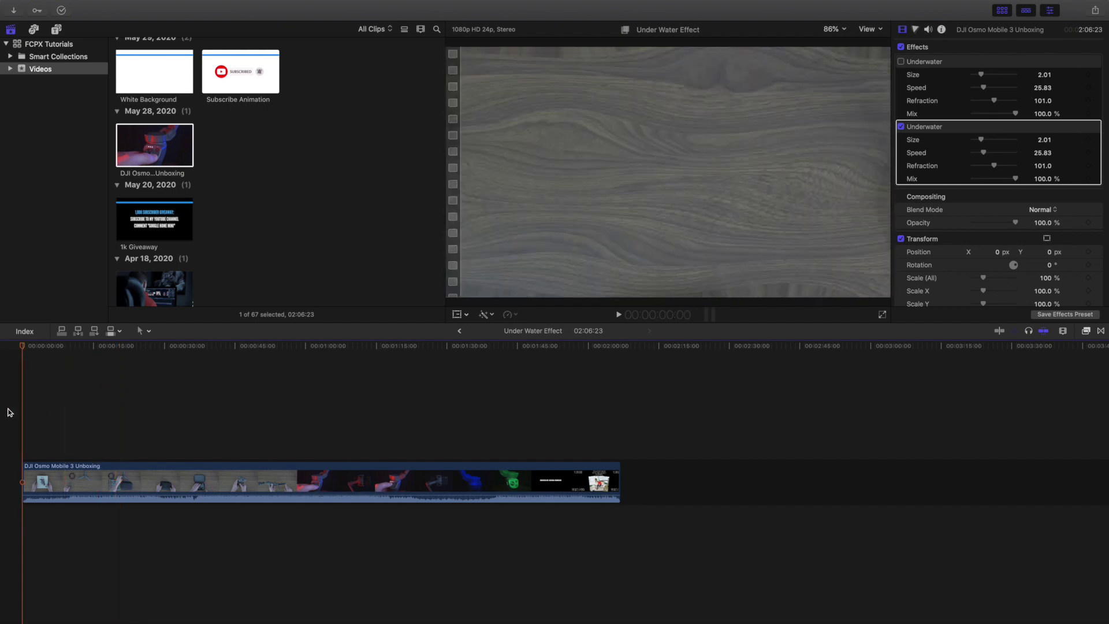
key(space)
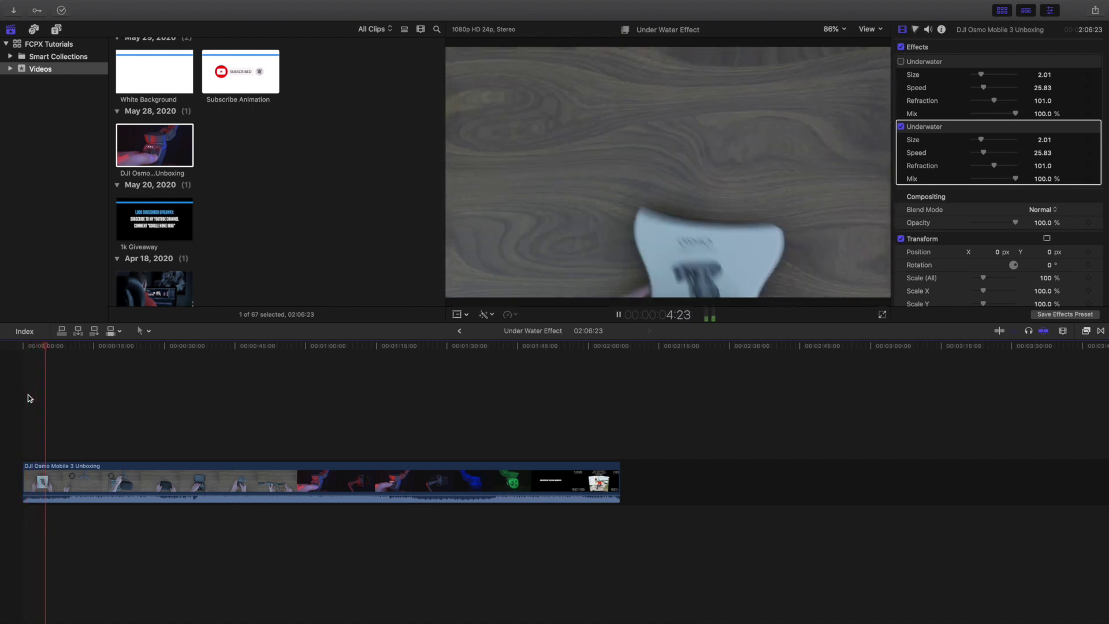
key(space)
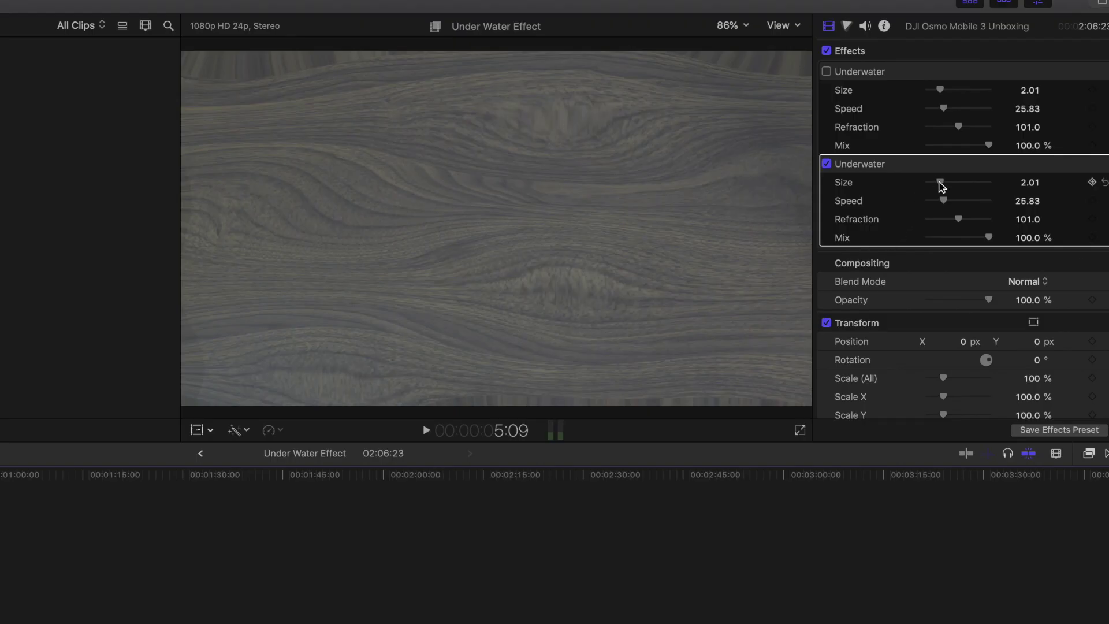
Try second Underwater Size values 10.0, 4.79 and 0 with playback previews, settling on 1.97
drag(941, 185, 1002, 191)
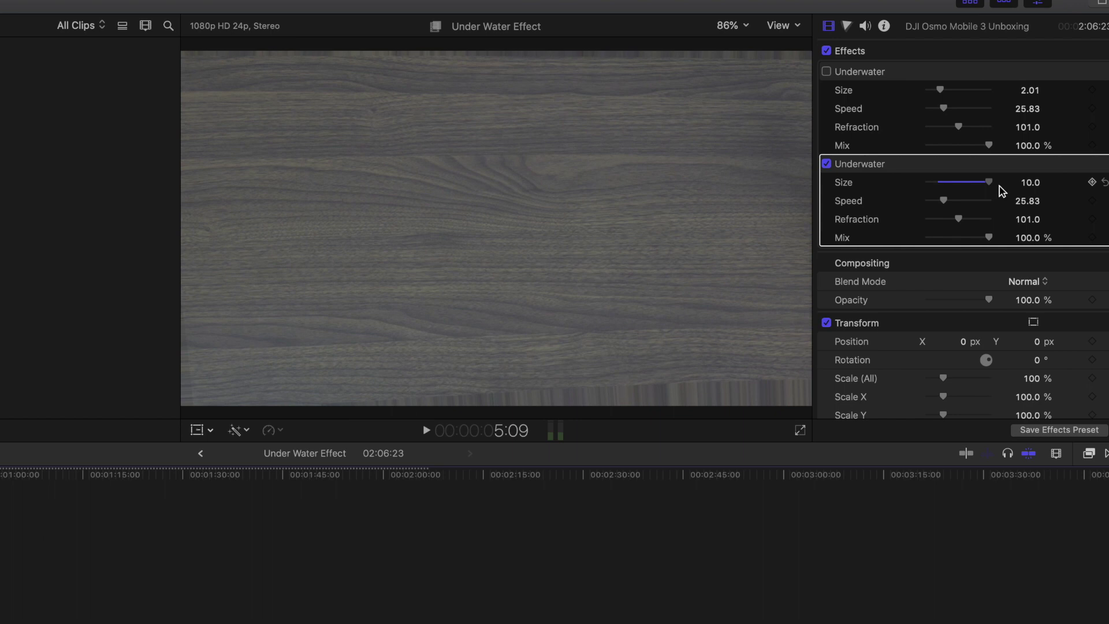
key(space)
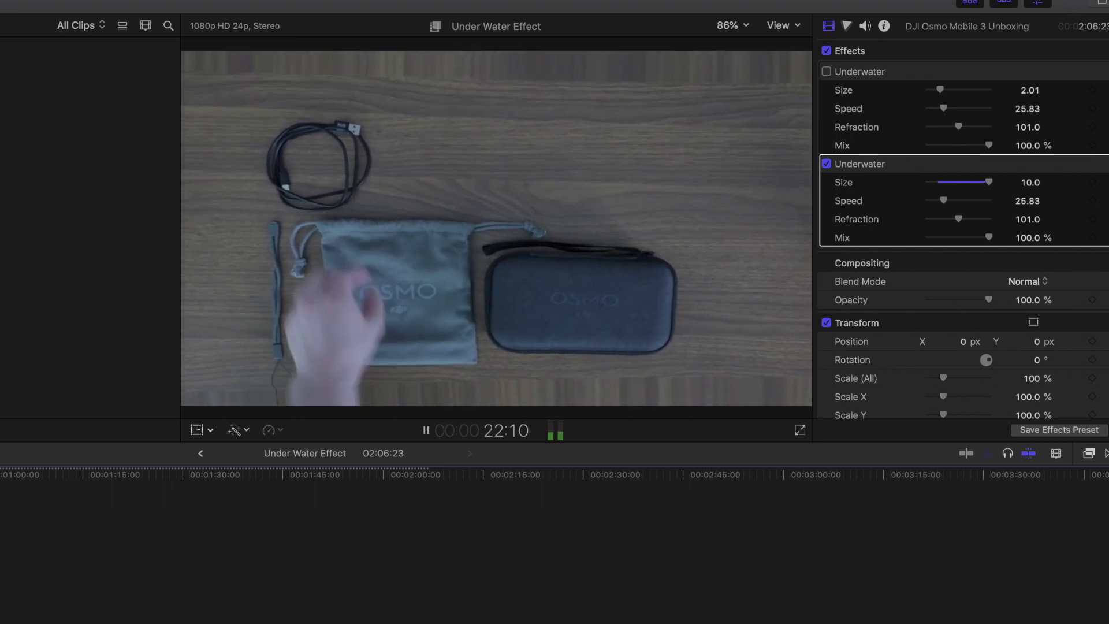
key(space)
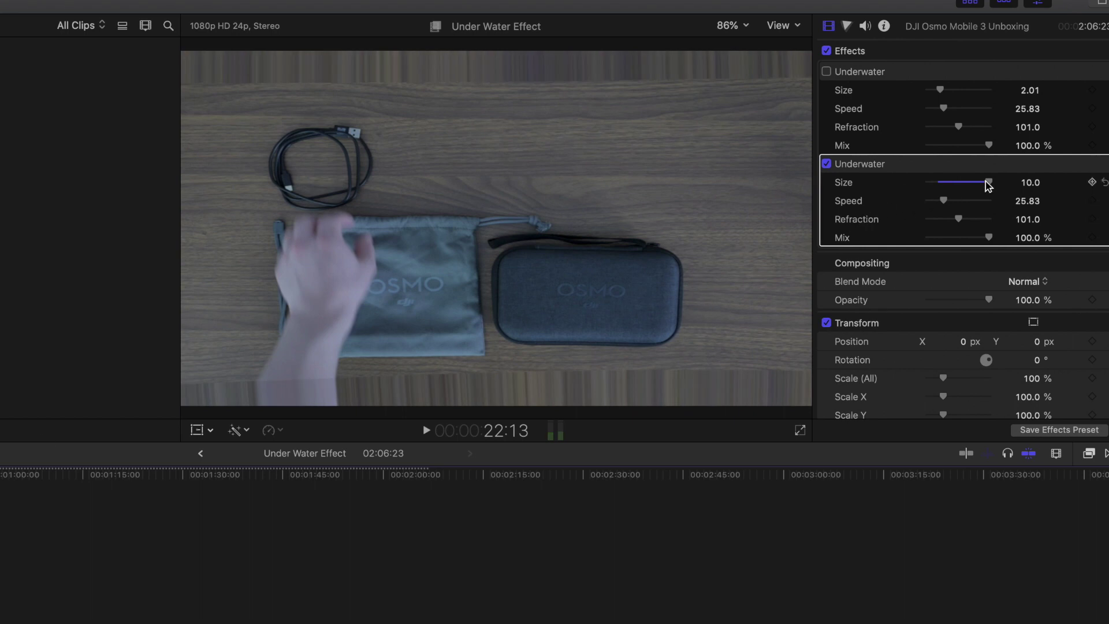
drag(988, 182, 959, 185)
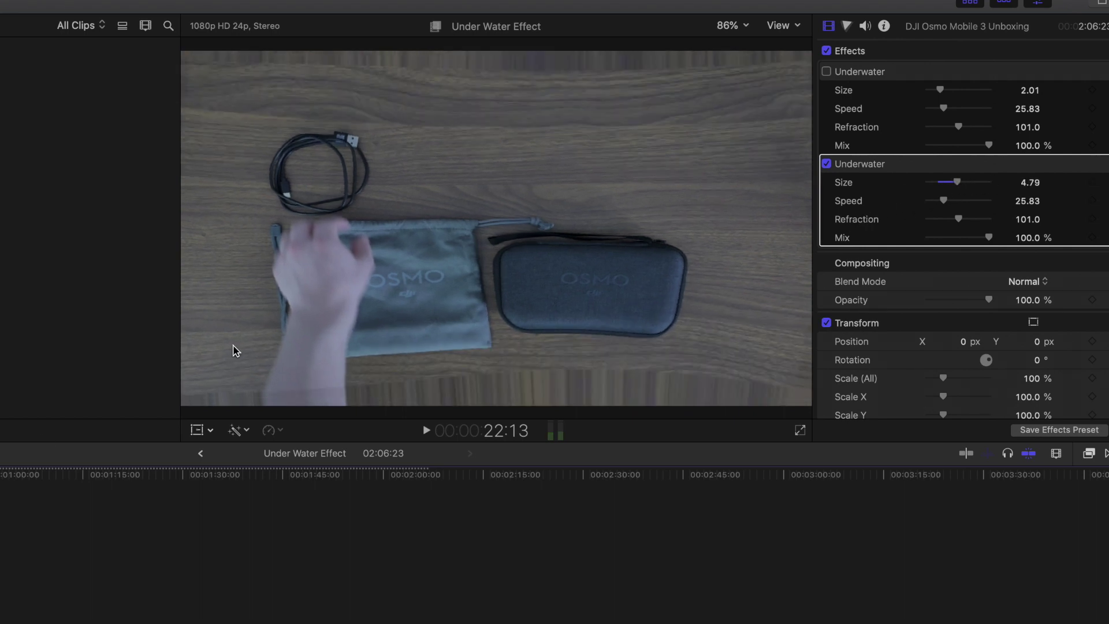
key(Up)
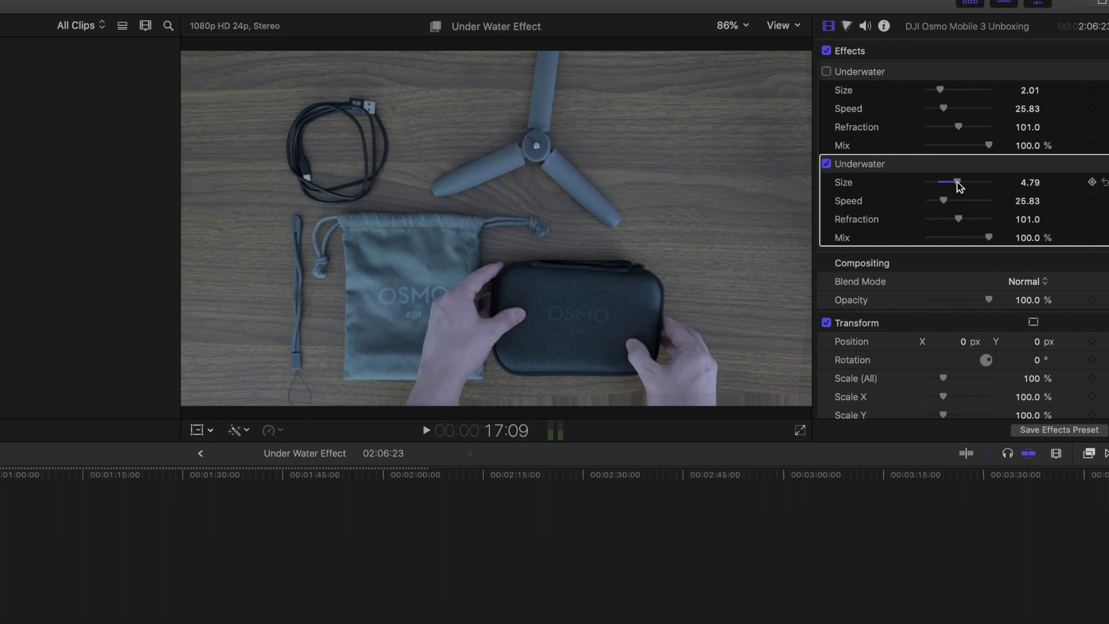
drag(957, 182, 868, 191)
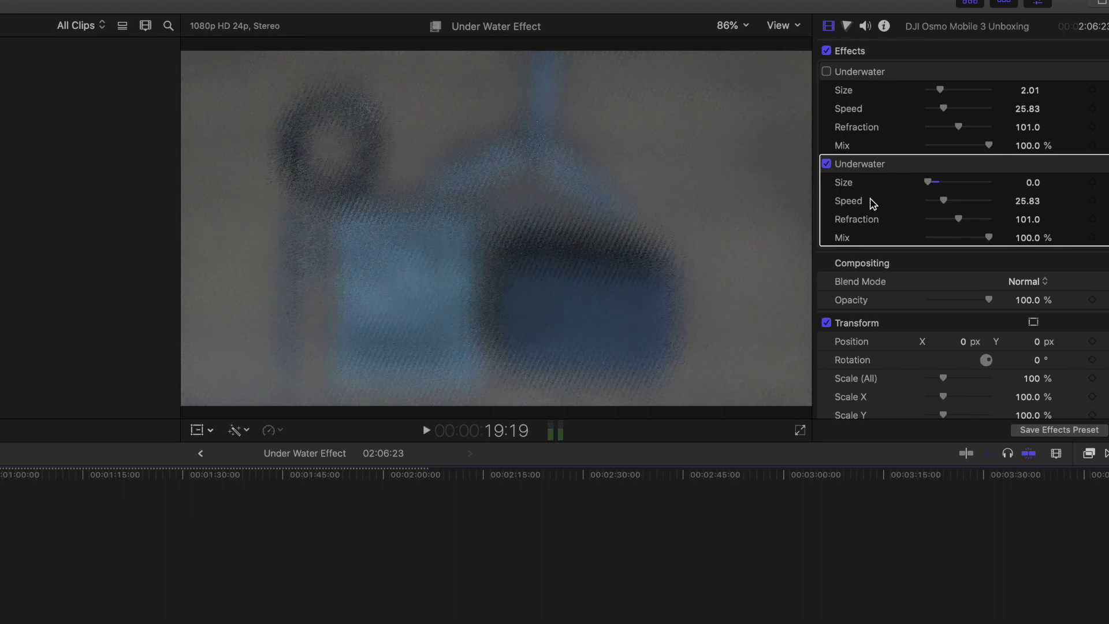
drag(928, 181, 940, 182)
key(space)
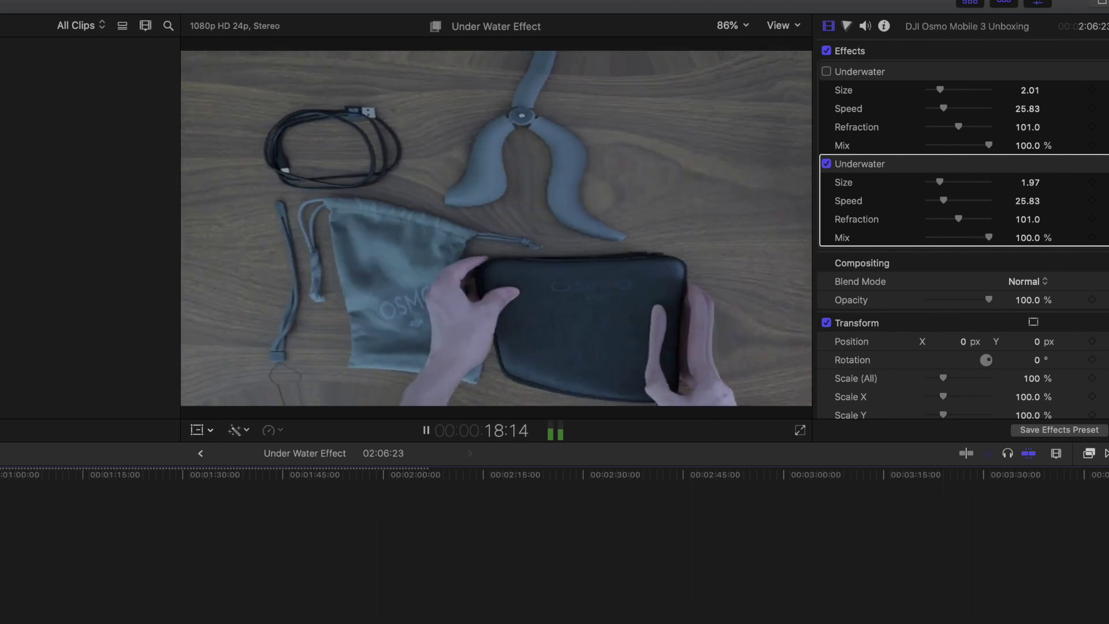
key(space)
Drop the second Underwater Speed to 0, then raise it to 89.33 while previewing playback
drag(944, 202, 892, 209)
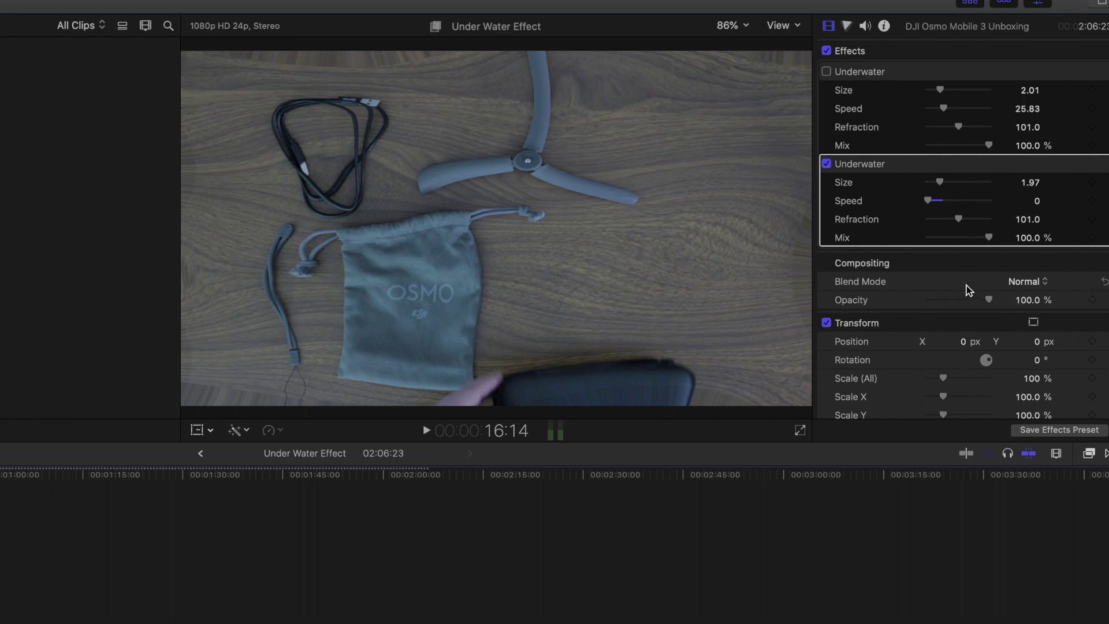
drag(931, 206, 956, 205)
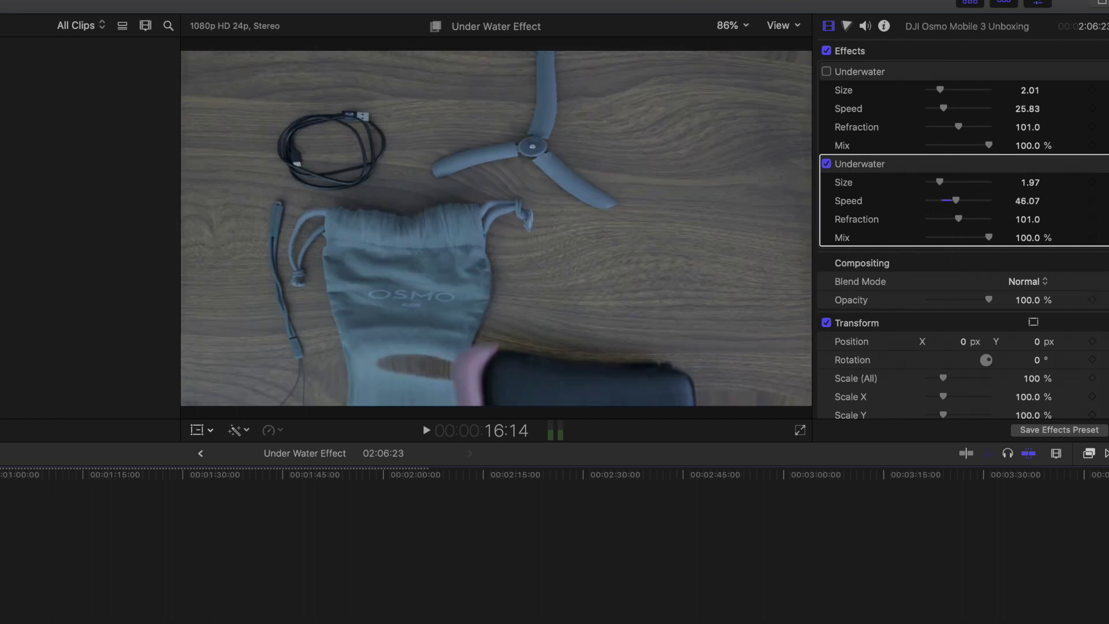
key(space)
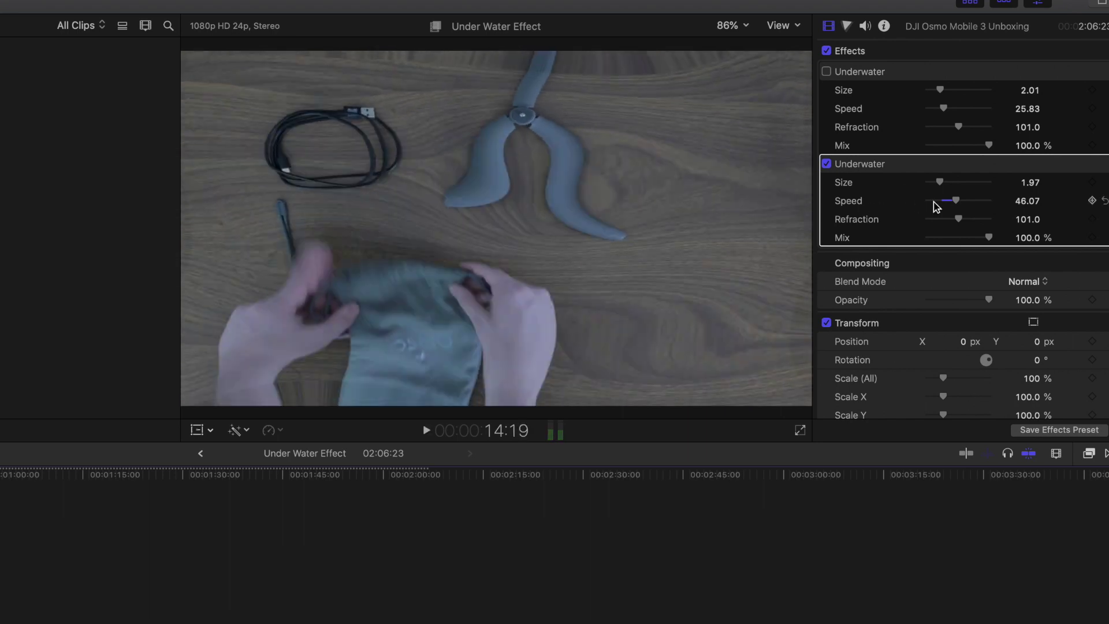
drag(957, 202, 983, 201)
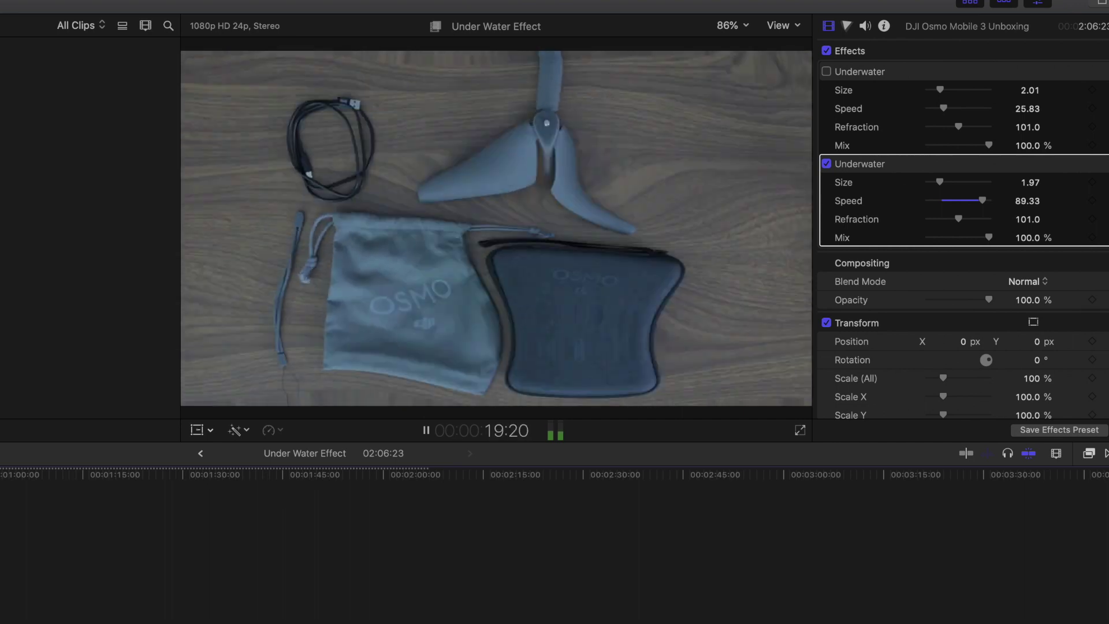
Push the second Underwater Refraction to 200, then down to 15.0, and preview playback
drag(959, 219, 1010, 221)
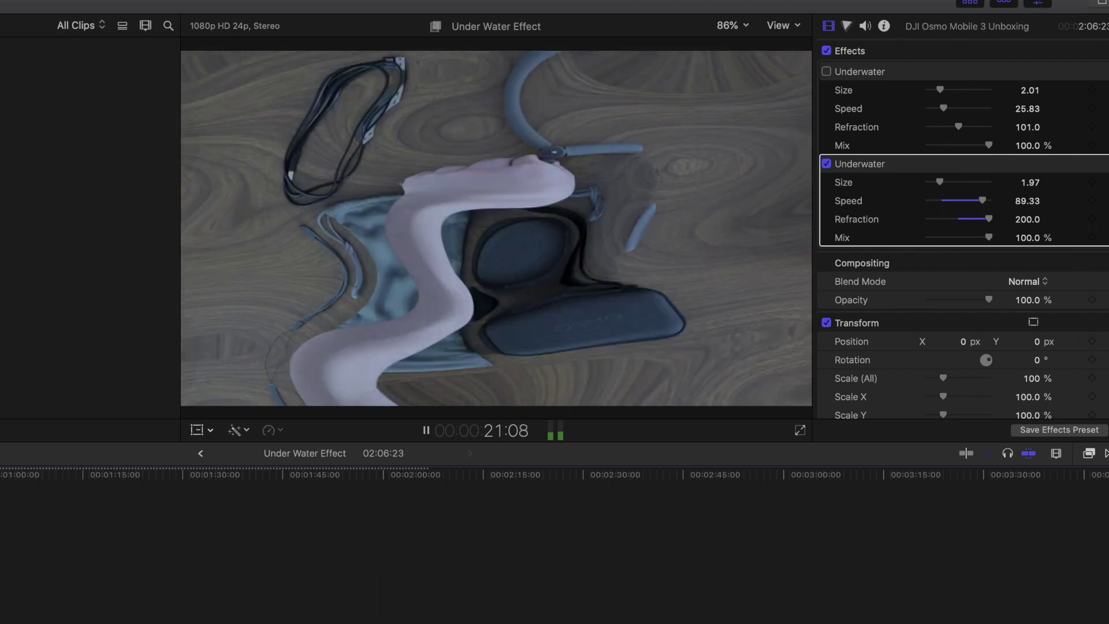
drag(994, 221, 936, 222)
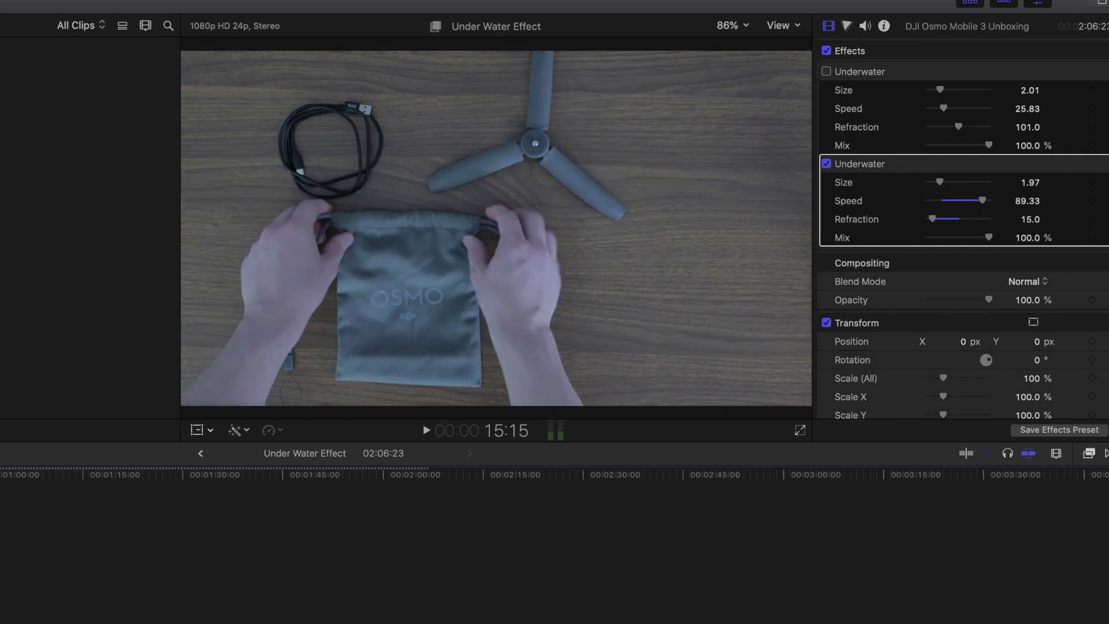
key(space)
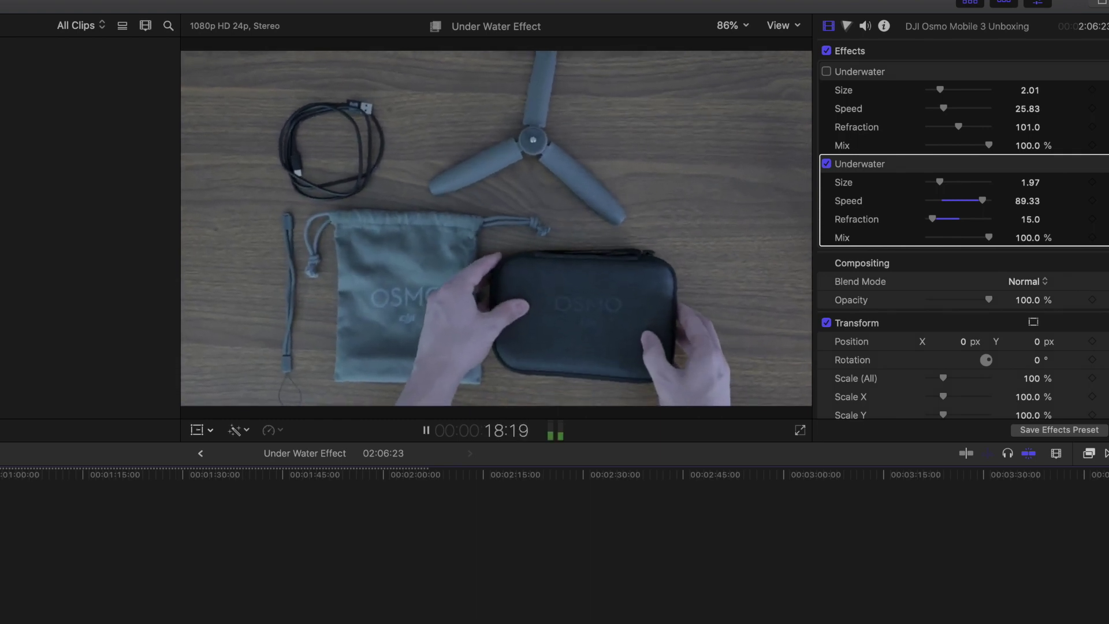
key(space)
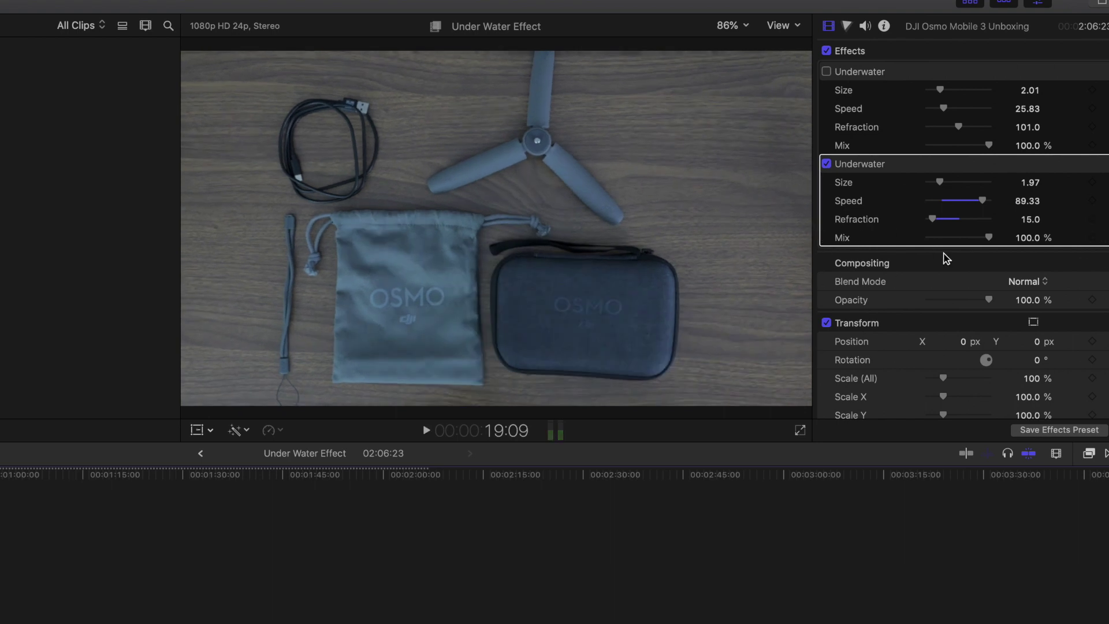
Set Size 5.77, Speed 63.41, Refraction 54.0 and Mix back to 100%, then replay to review
drag(940, 182, 891, 249)
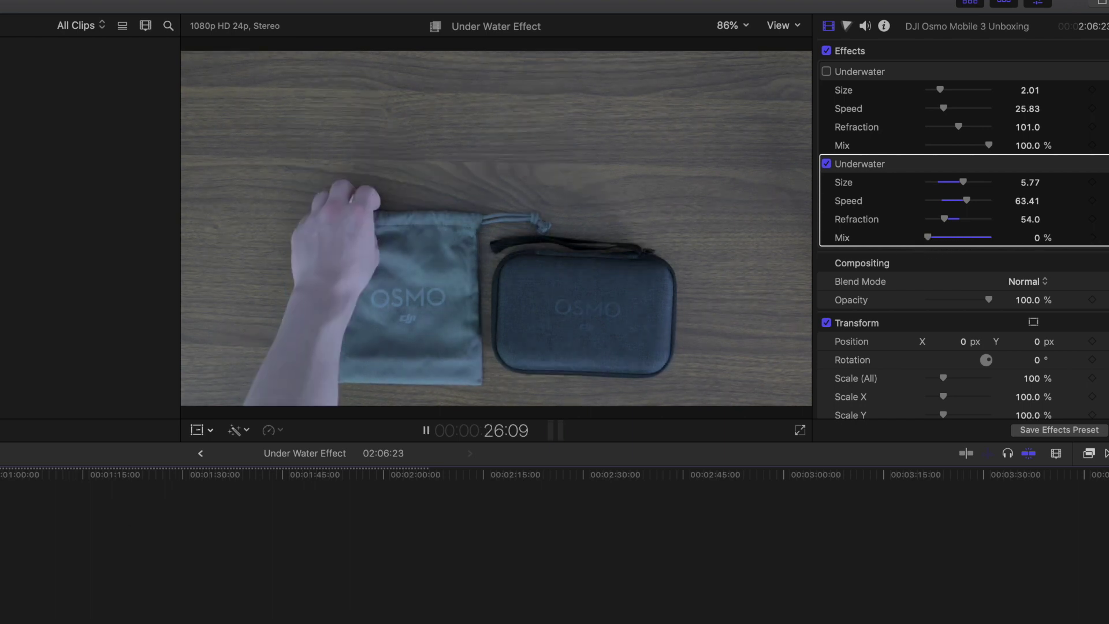
key(space)
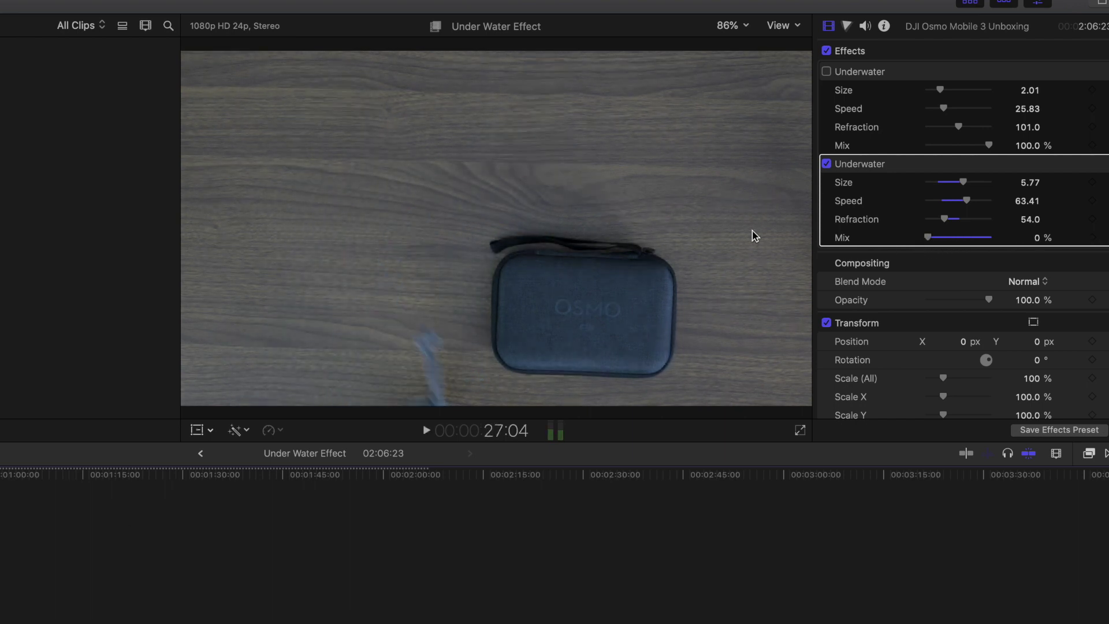
drag(927, 239, 991, 240)
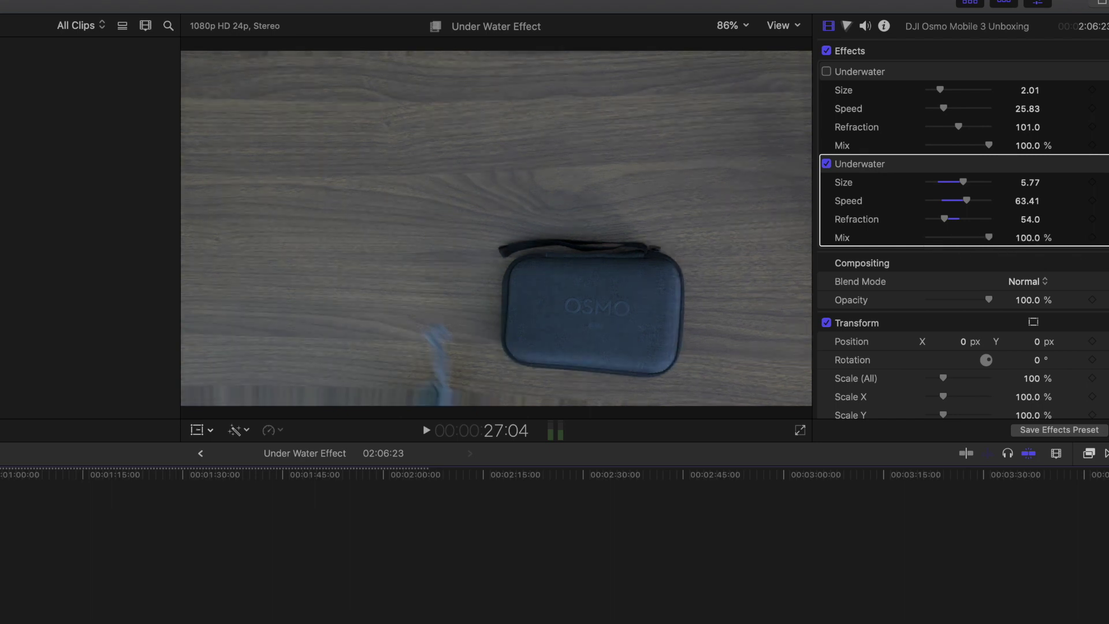
key(space)
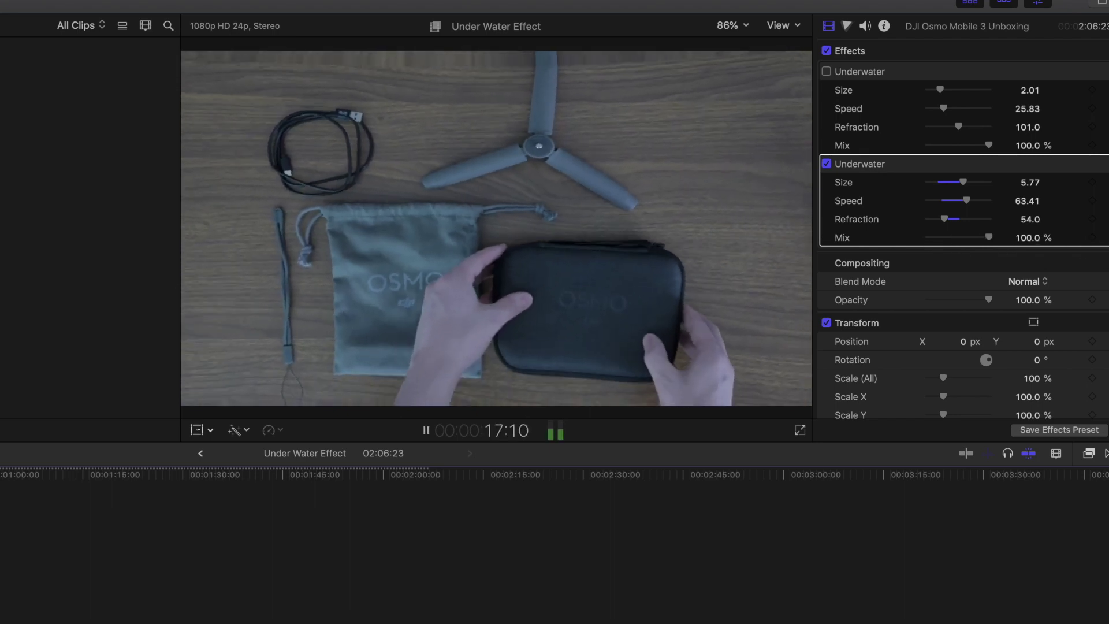